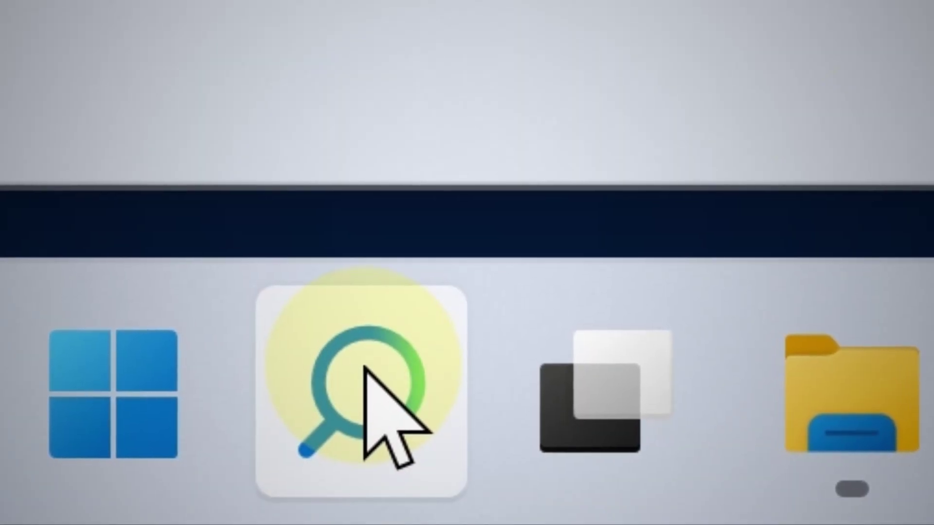
pyautogui.write('services')
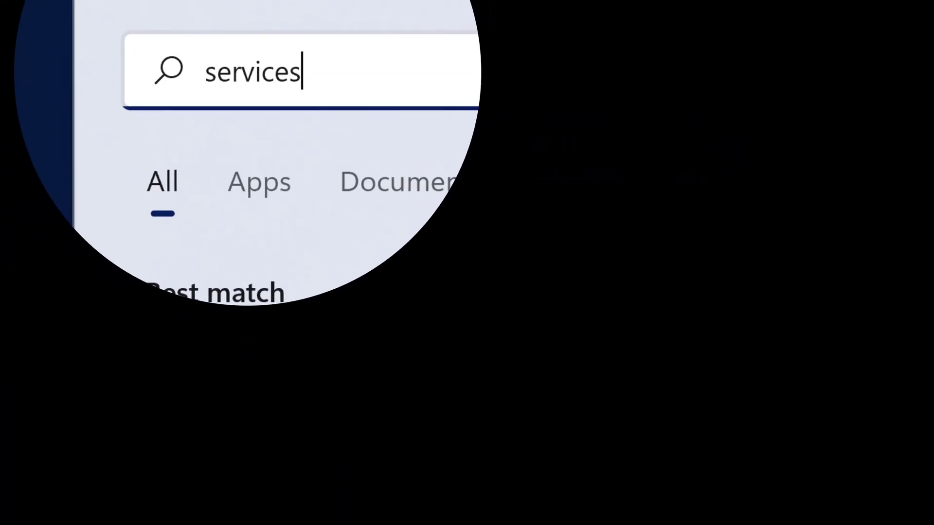
# Step: Open the Services console from the Windows Search results
pyautogui.click(244, 412)
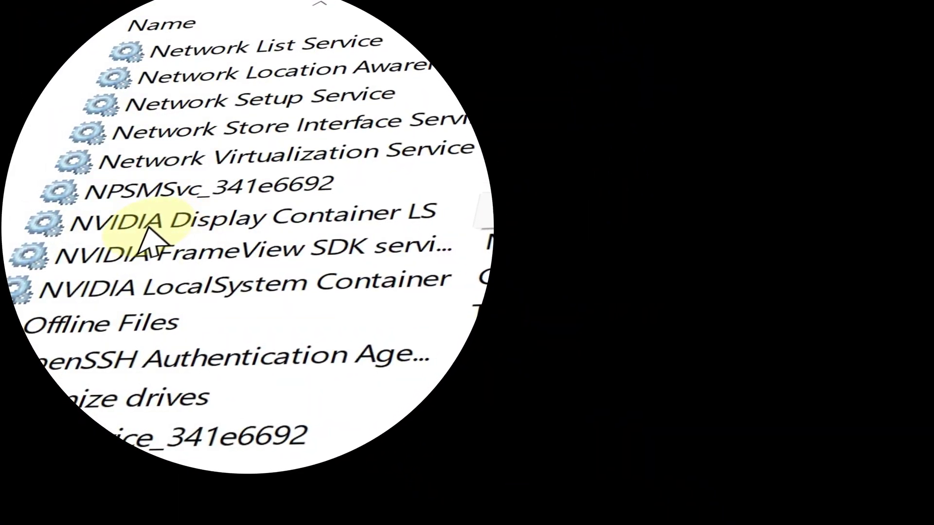
# Step: Bring up the context menu for NVIDIA Display Container LS to restart it
pyautogui.rightClick(152, 241)
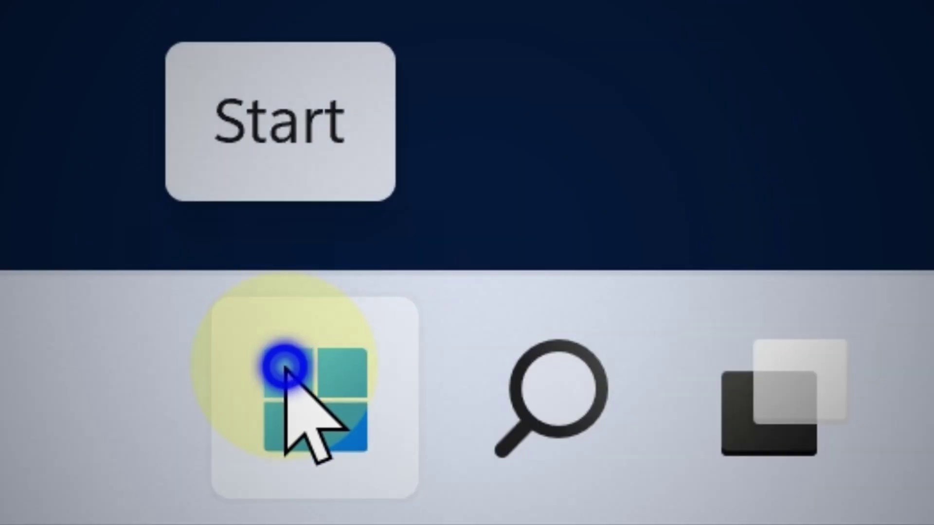
# Step: Open Update driver for the NVIDIA GeForce GTX 1660 Ti under Display adapters
pyautogui.rightClick(285, 369)
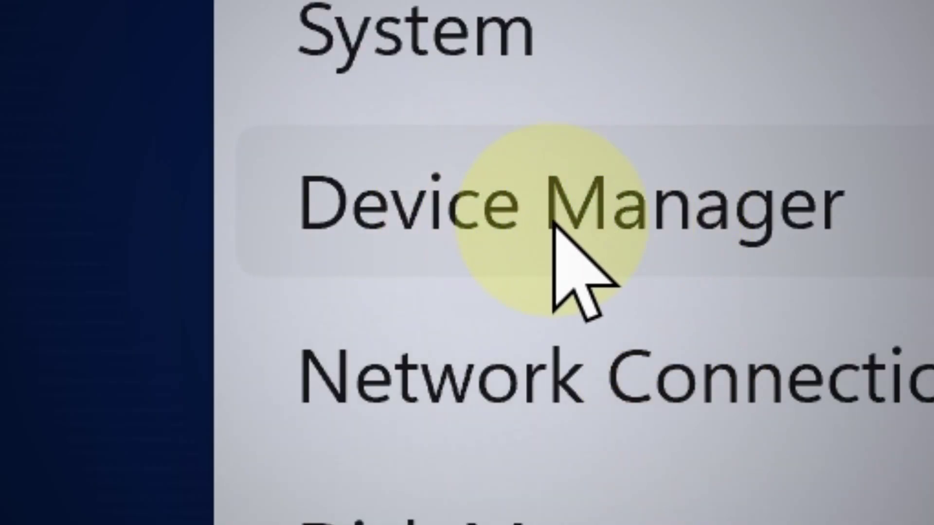
pyautogui.click(556, 222)
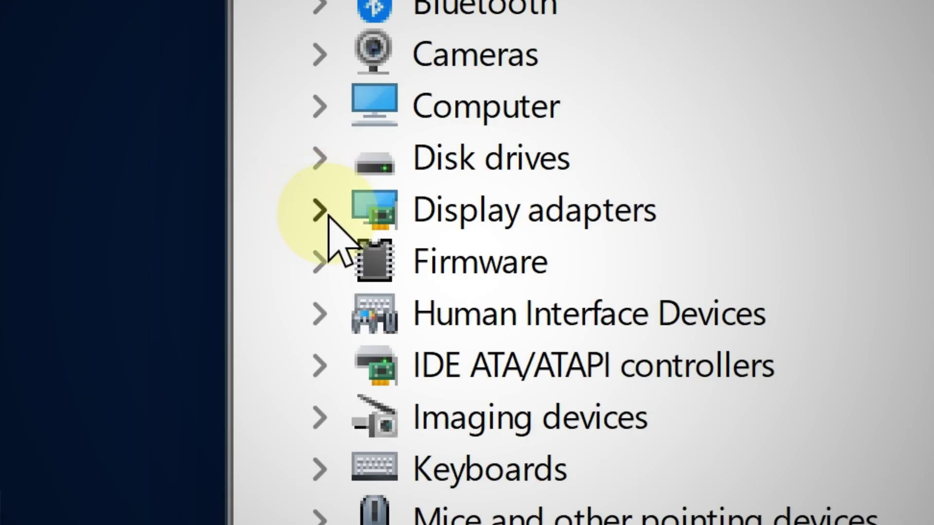
pyautogui.click(322, 211)
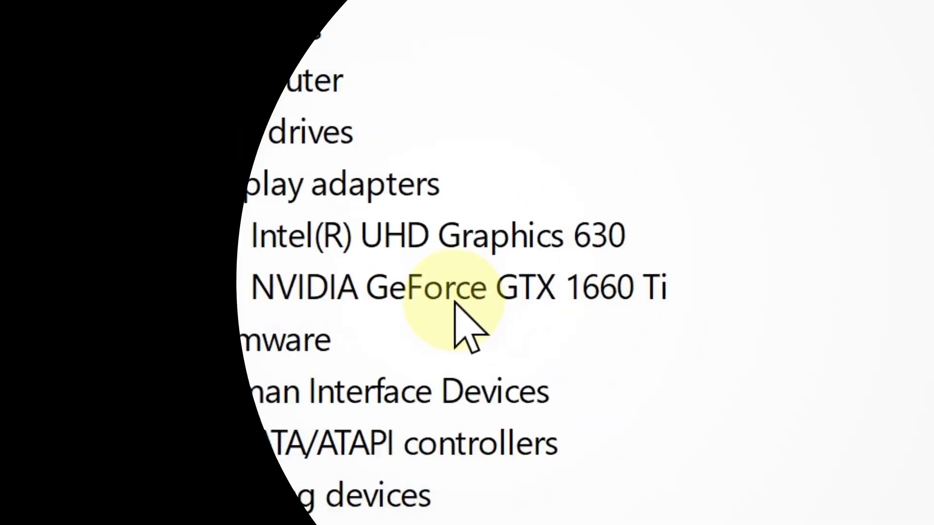
pyautogui.rightClick(468, 288)
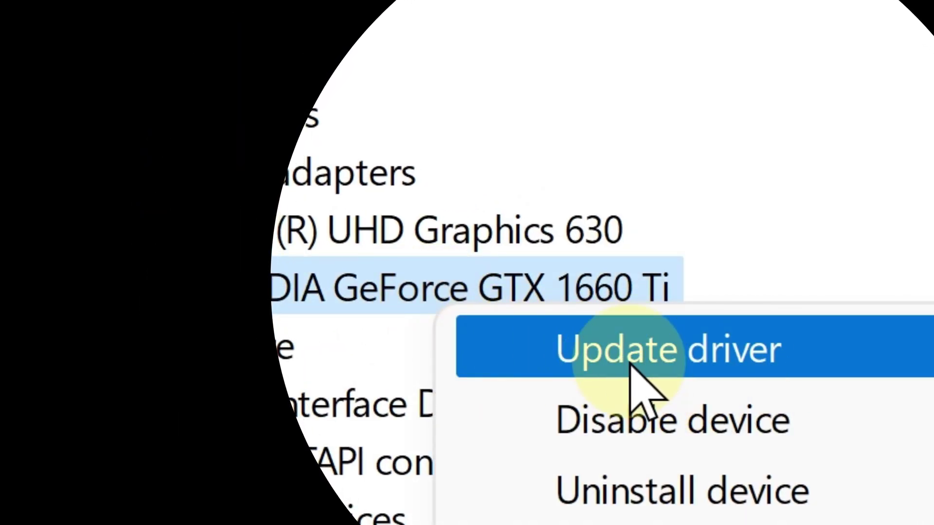
pyautogui.click(697, 365)
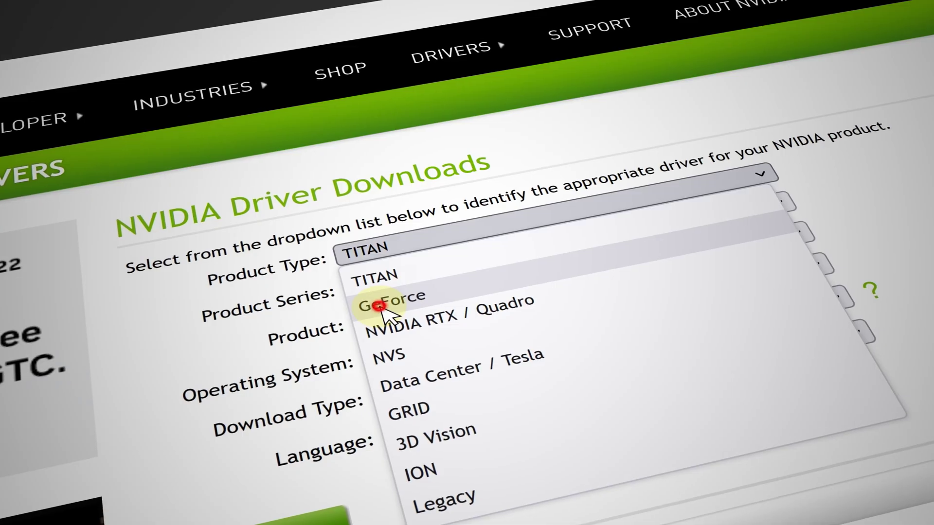
# Step: Set Product Type to GeForce and expand the Product Series list
pyautogui.click(392, 294)
pyautogui.click(477, 282)
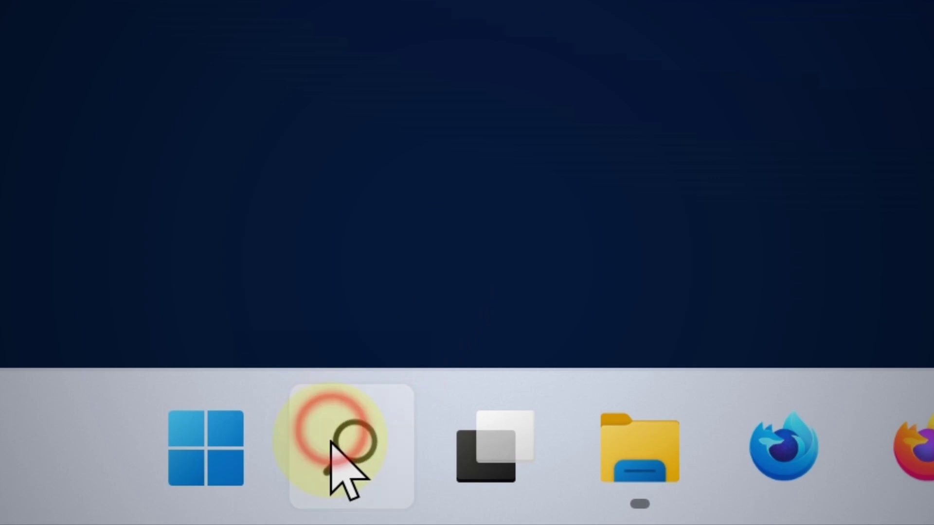
# Step: Open App settings for the NVIDIA Control Panel search result
pyautogui.click(336, 438)
pyautogui.write('nvidia')
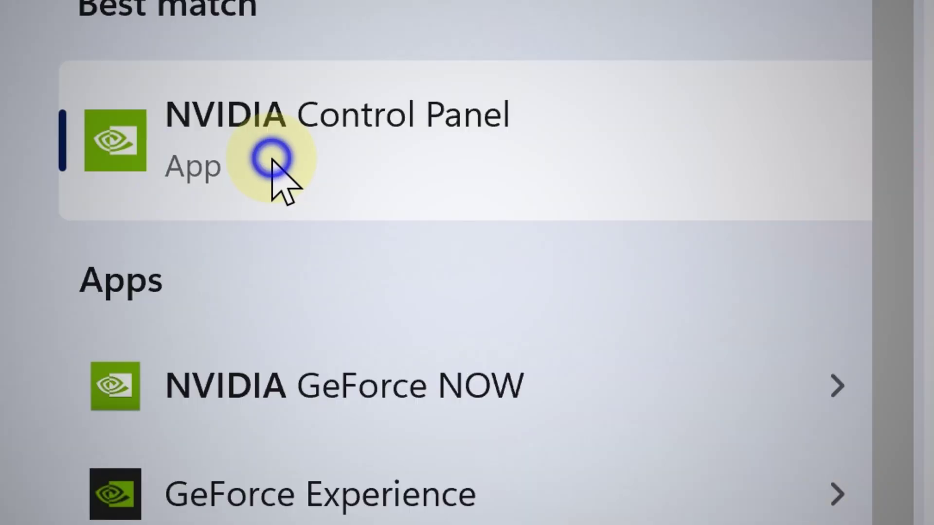
pyautogui.rightClick(271, 159)
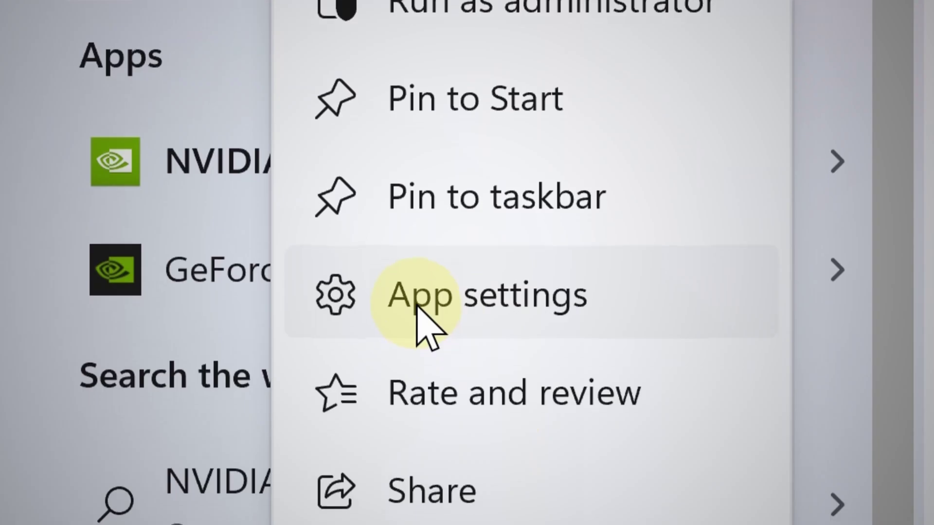
pyautogui.click(438, 500)
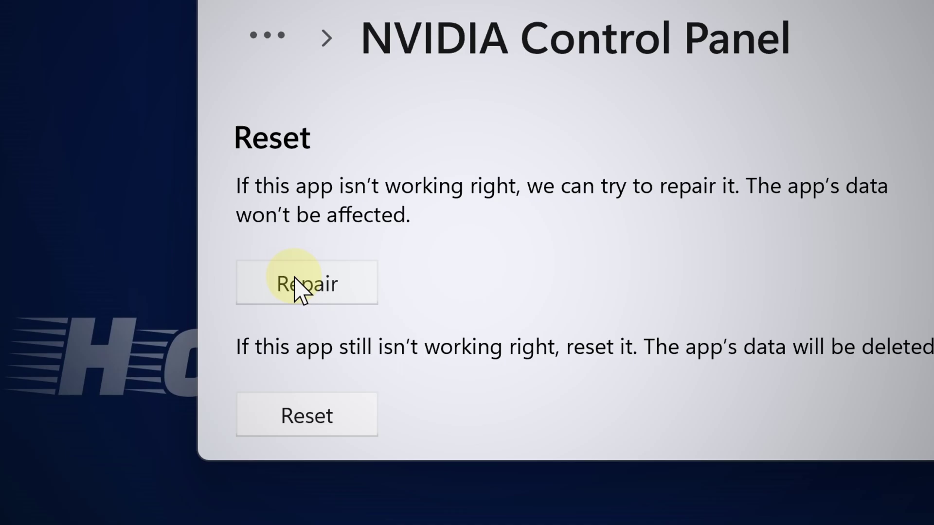
# Step: Reset NVIDIA Control Panel, deleting its data, then uninstall it and confirm
pyautogui.click(323, 359)
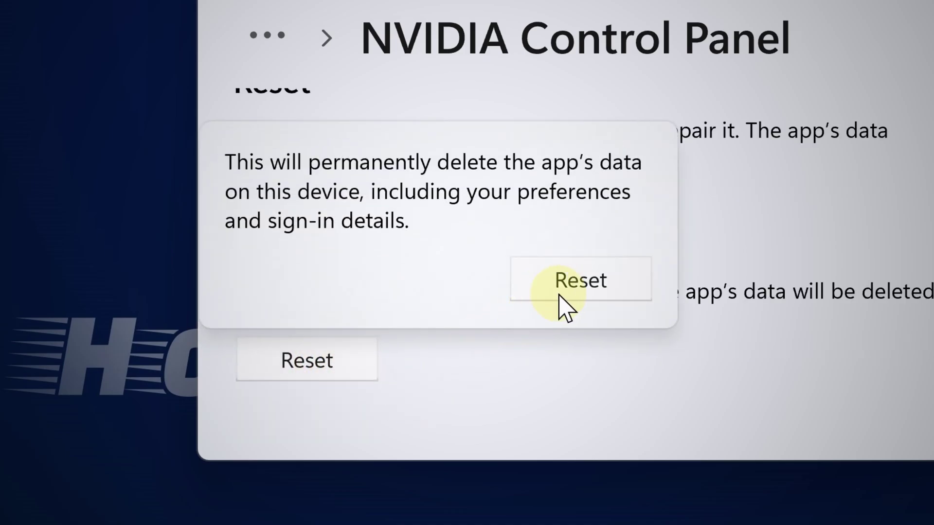
pyautogui.click(586, 285)
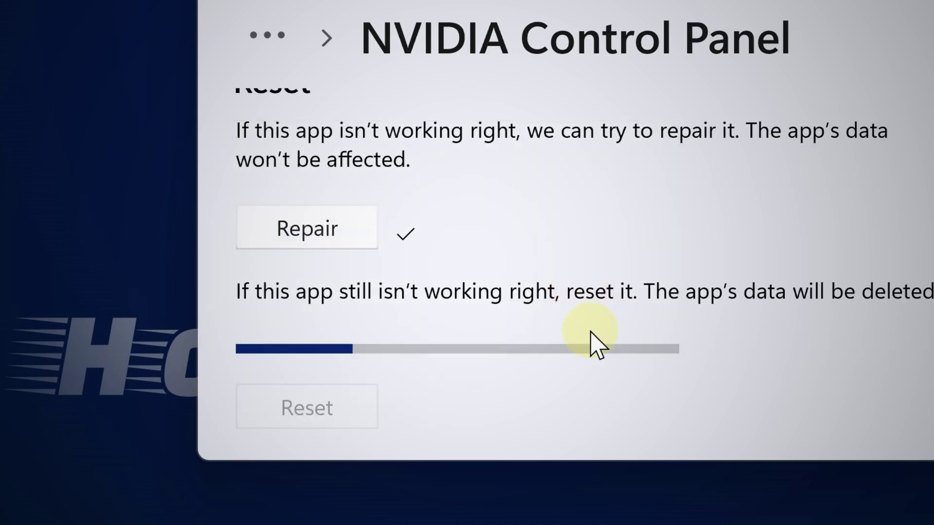
pyautogui.click(306, 310)
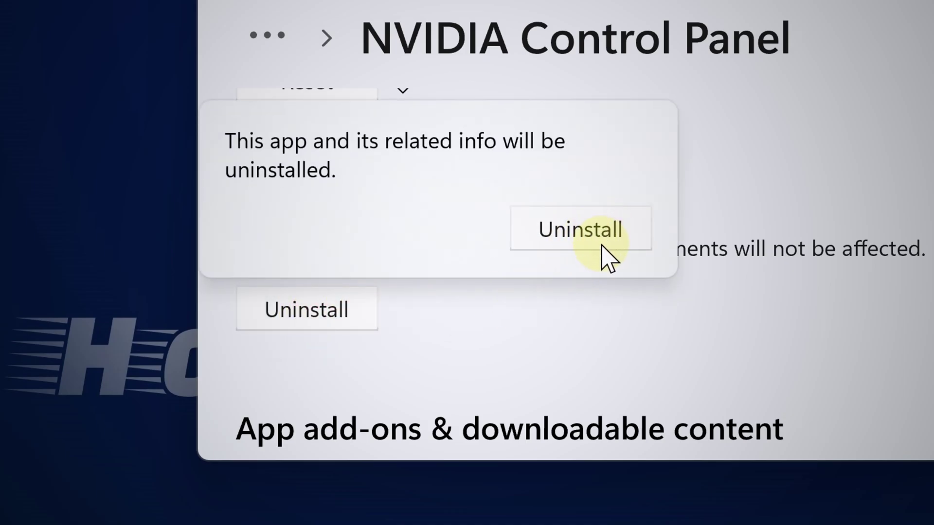
pyautogui.click(824, 262)
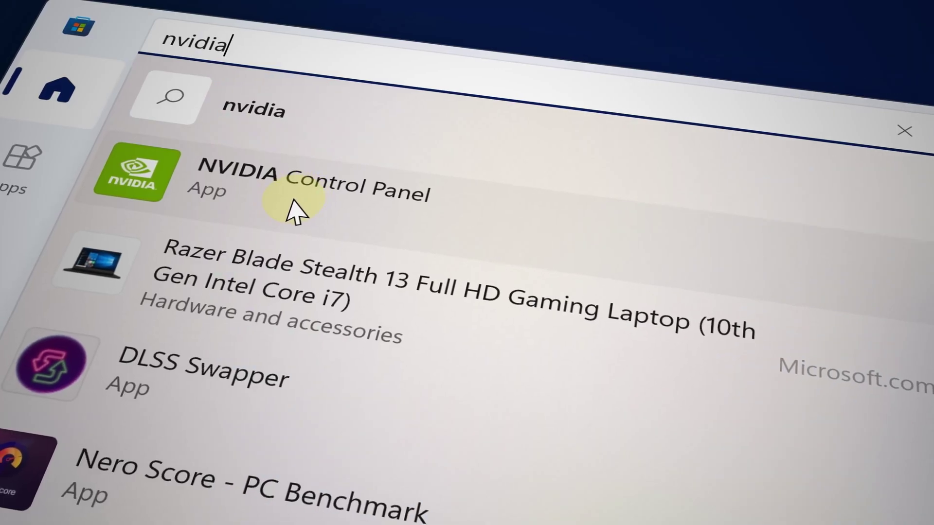
# Step: Open the NVIDIA Control Panel page from Microsoft Store's 'nvidia' search results
pyautogui.click(292, 209)
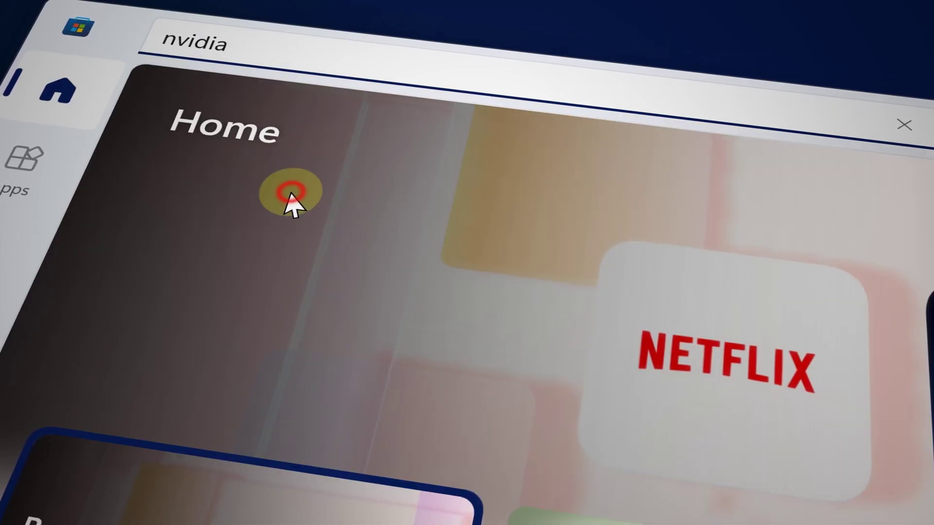